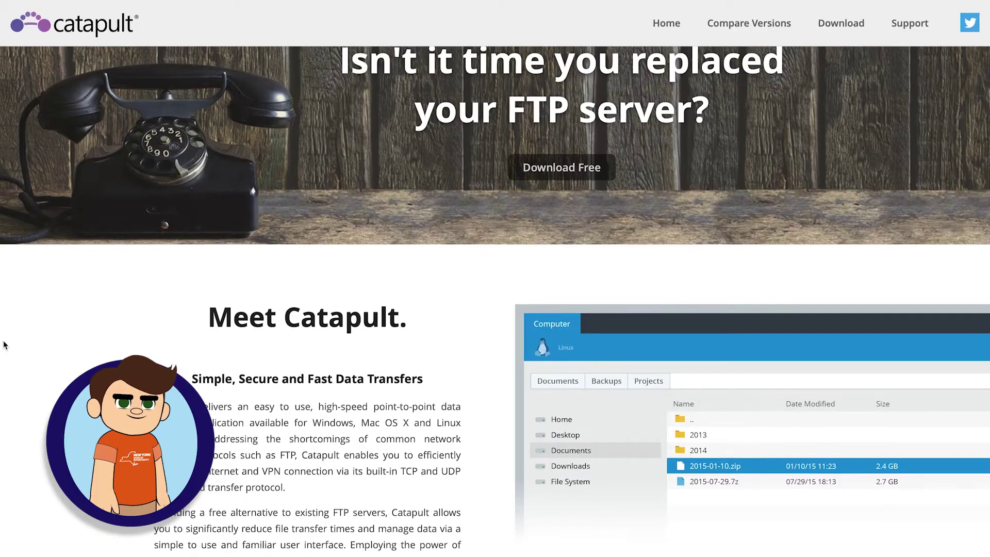
- Review the Catapult home page's transfer, security and advanced features, and the available downloads on the Download Catapult page
scroll(4, 343, down, 4)
scroll(4, 345, down, 1)
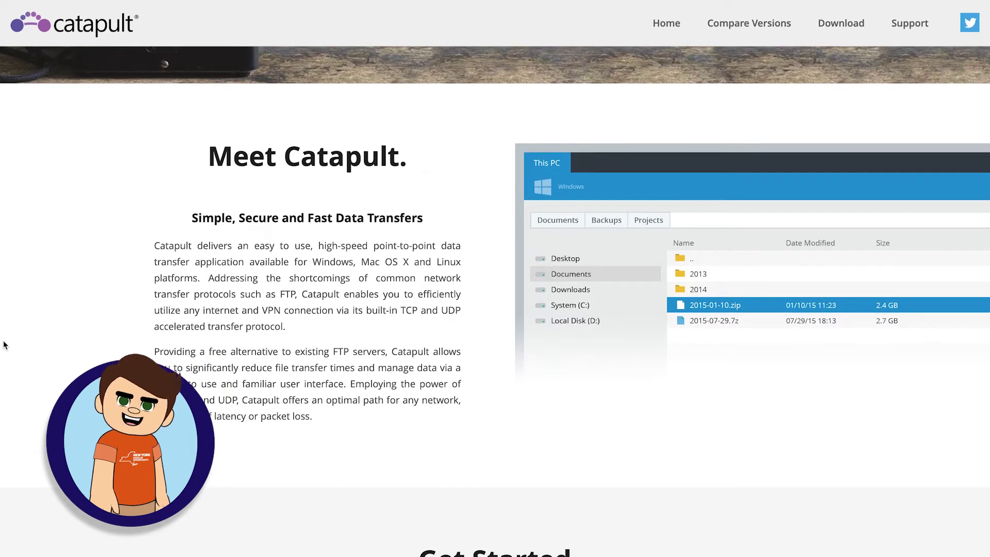
scroll(4, 345, down, 4)
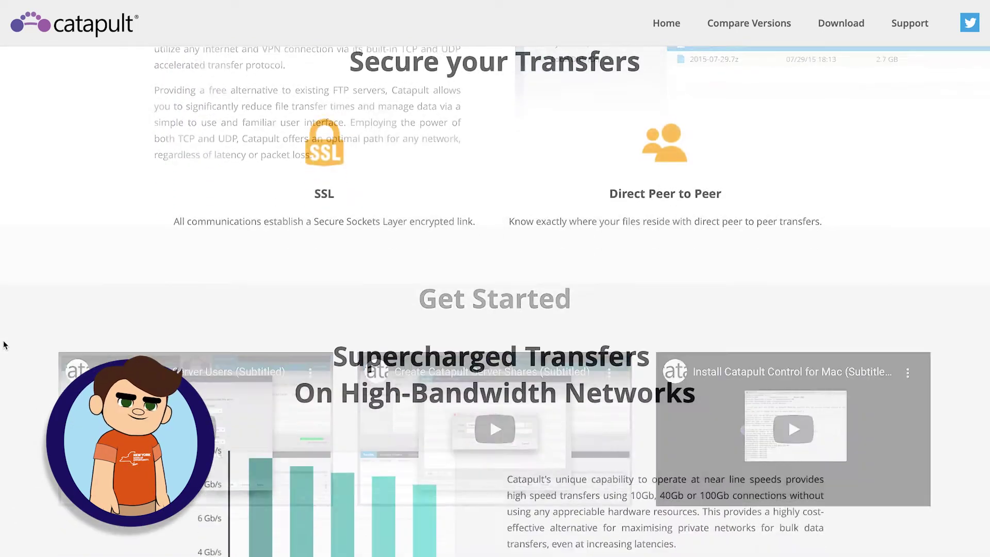
scroll(5, 345, down, 3)
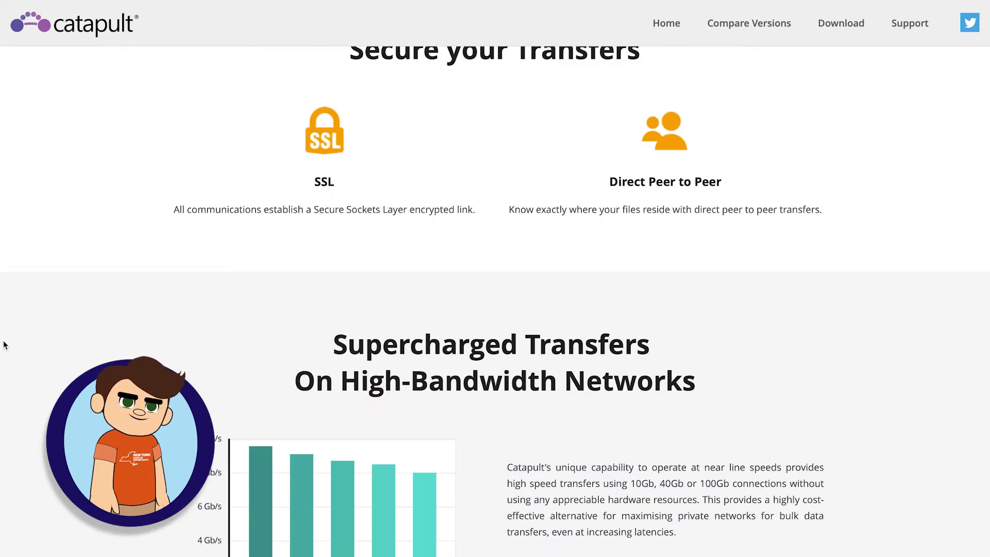
scroll(5, 345, down, 3)
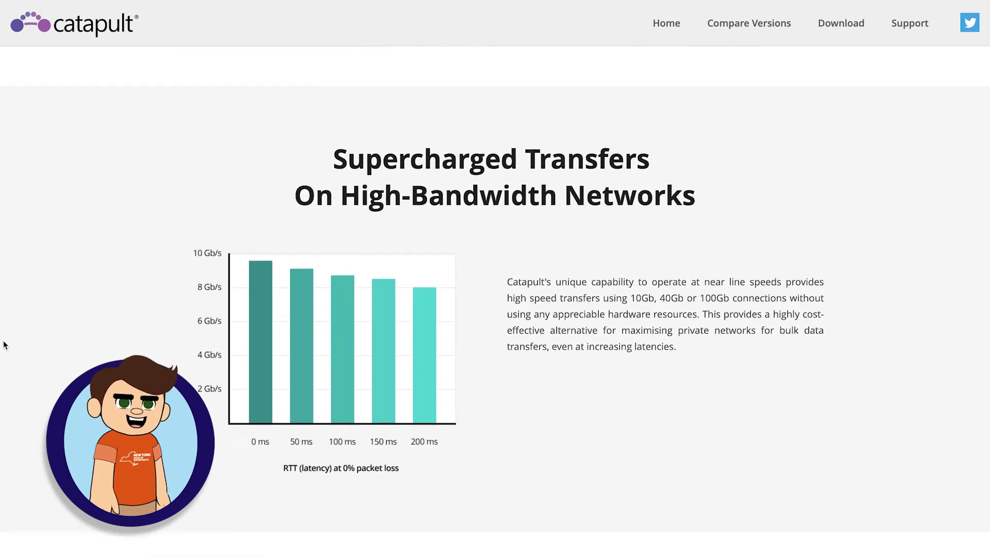
scroll(4, 344, down, 4)
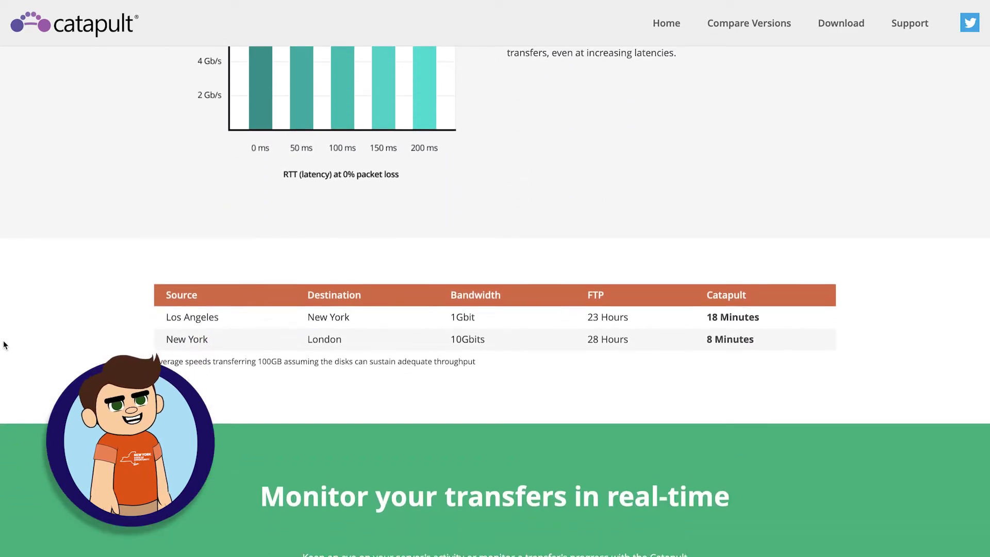
scroll(4, 345, down, 1)
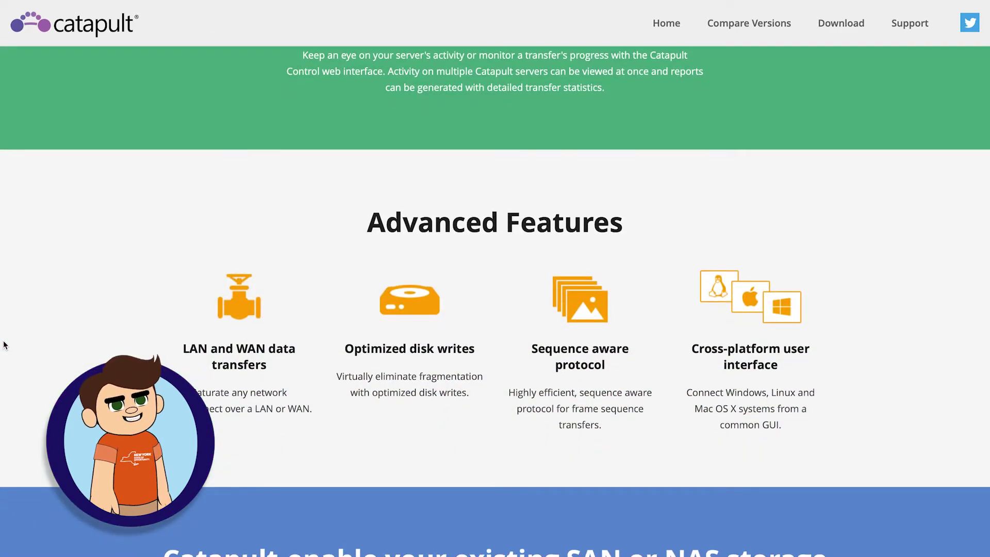
scroll(4, 344, down, 4)
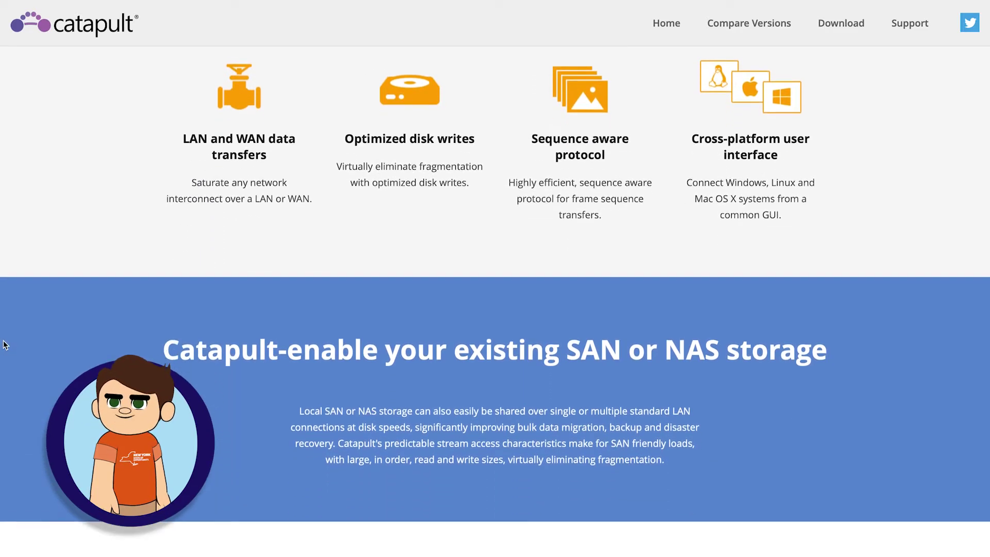
scroll(4, 344, down, 4)
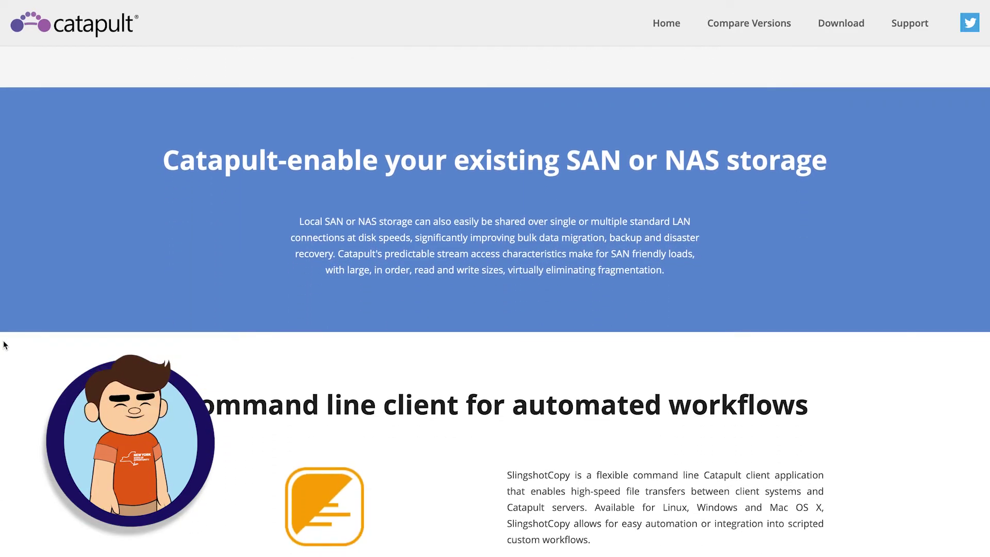
scroll(4, 344, down, 5)
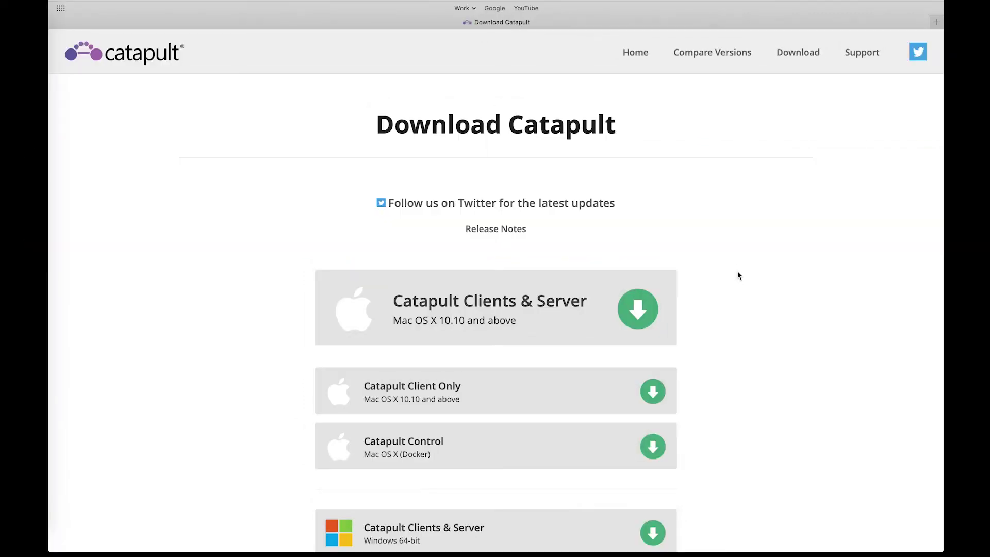
scroll(740, 275, down, 5)
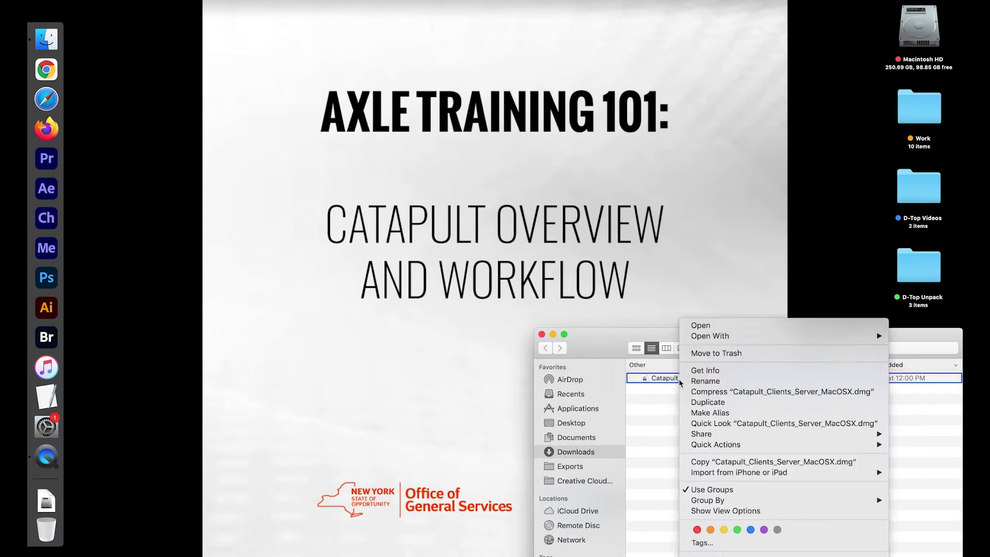
- Open the Catapult_Clients_Server_MacOSX.dmg disk image and launch Catapult.pkg, allowing the unidentified developer's package to run
click(689, 326)
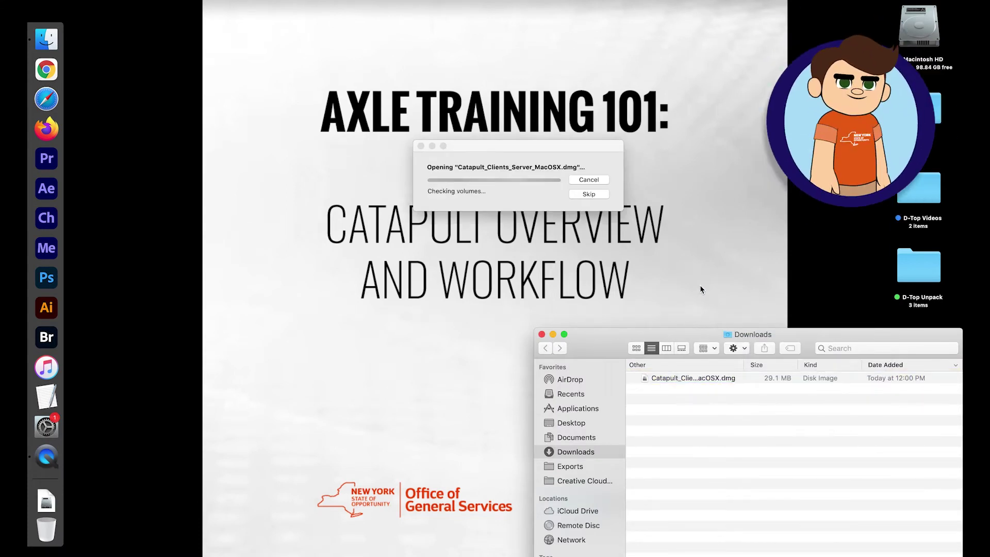
right_click(625, 243)
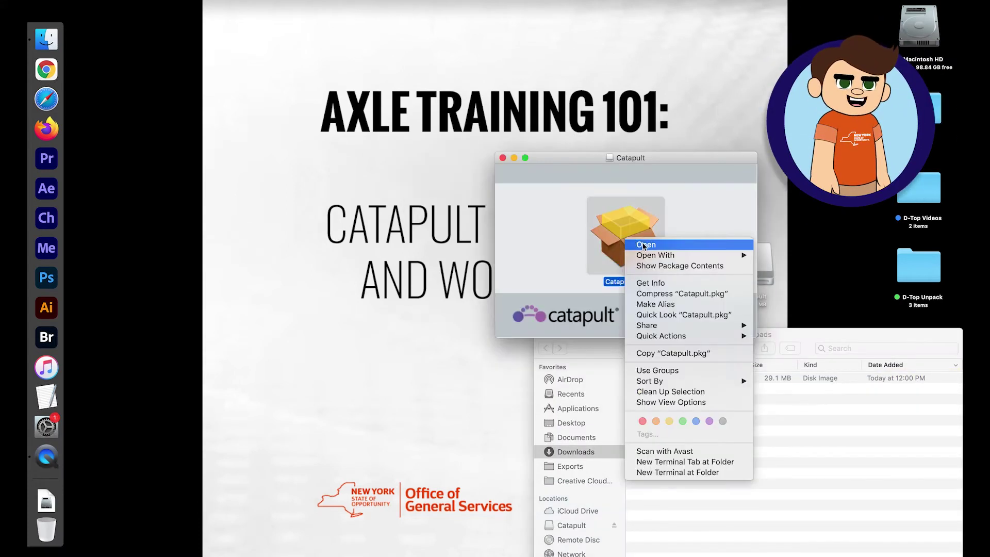
click(640, 246)
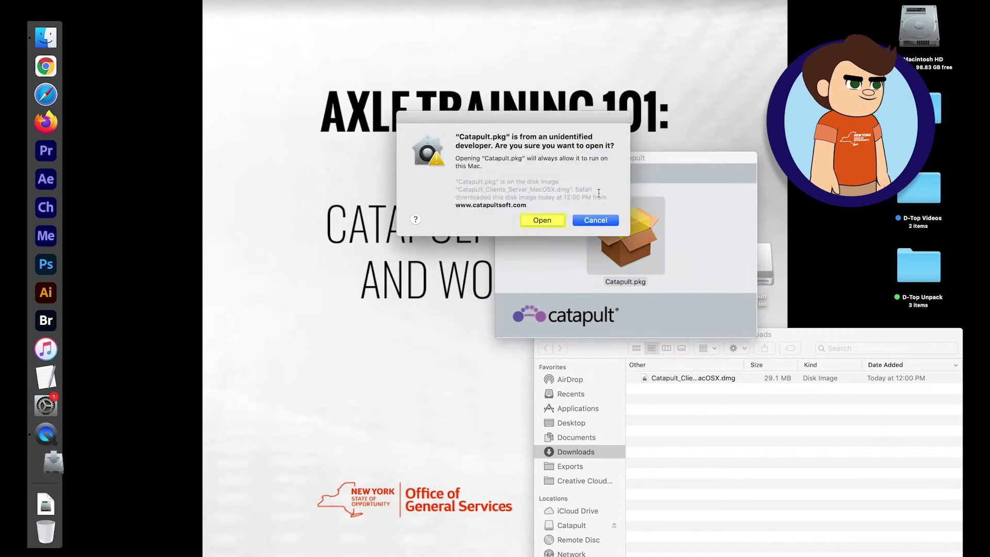
click(542, 221)
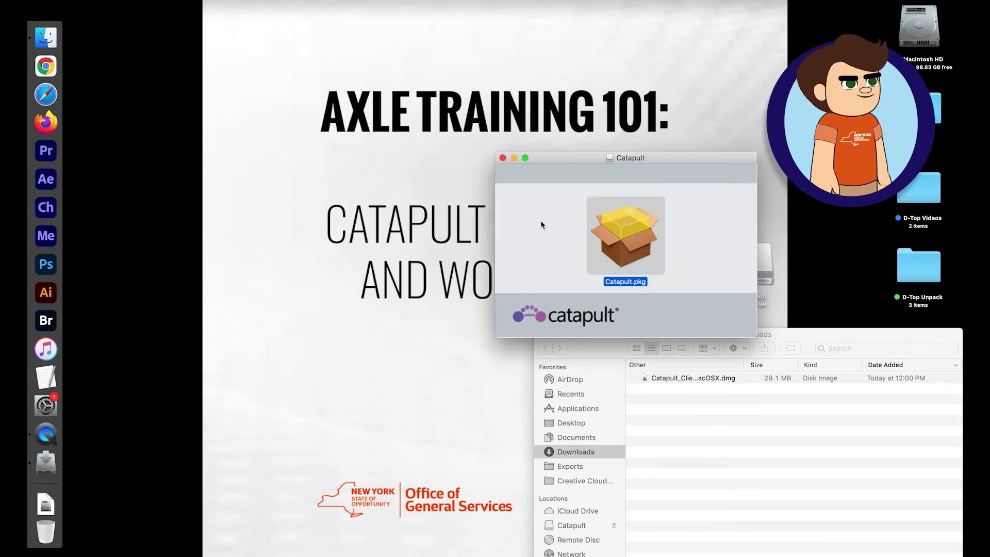
- Install Catapult, agreeing to the software license, and close the installer
click(435, 367)
click(434, 367)
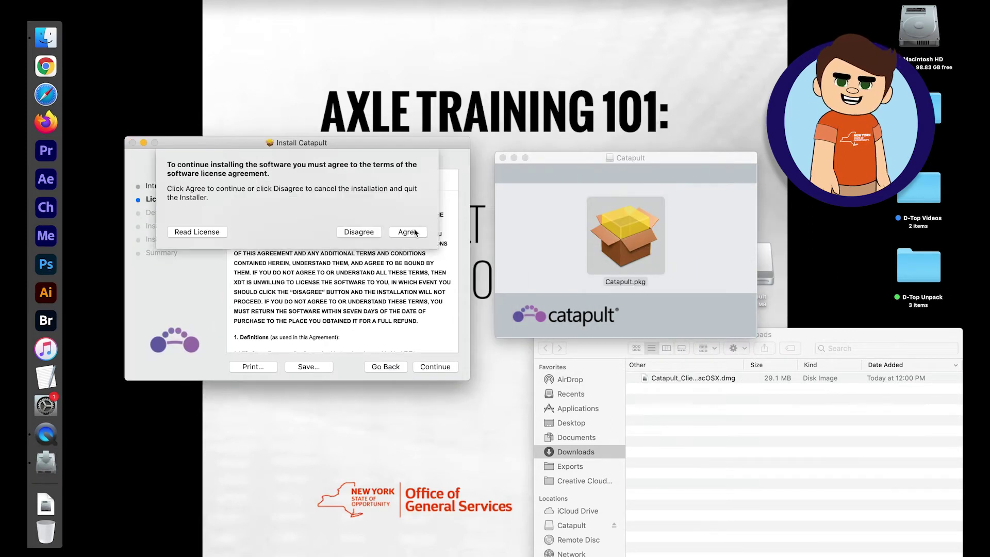
click(427, 226)
click(440, 367)
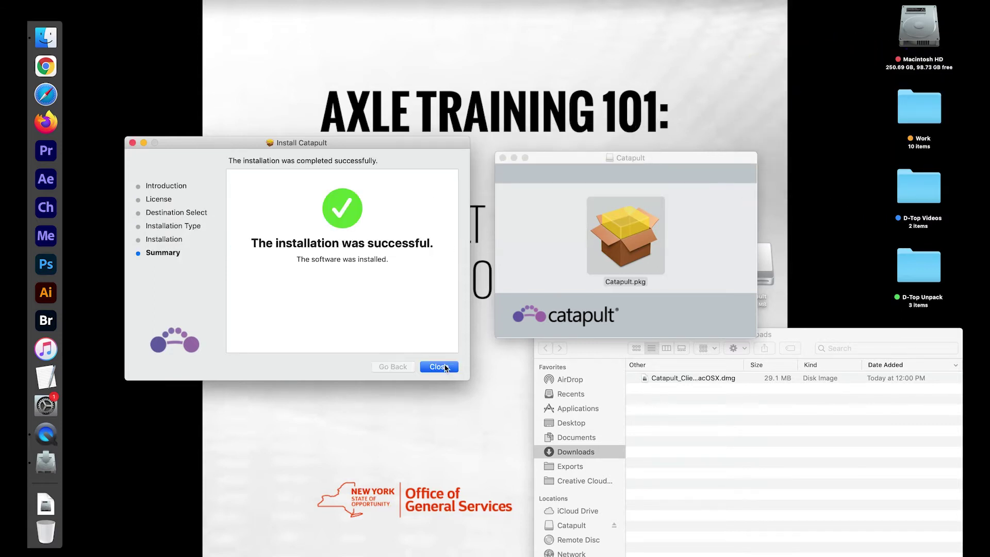
click(438, 367)
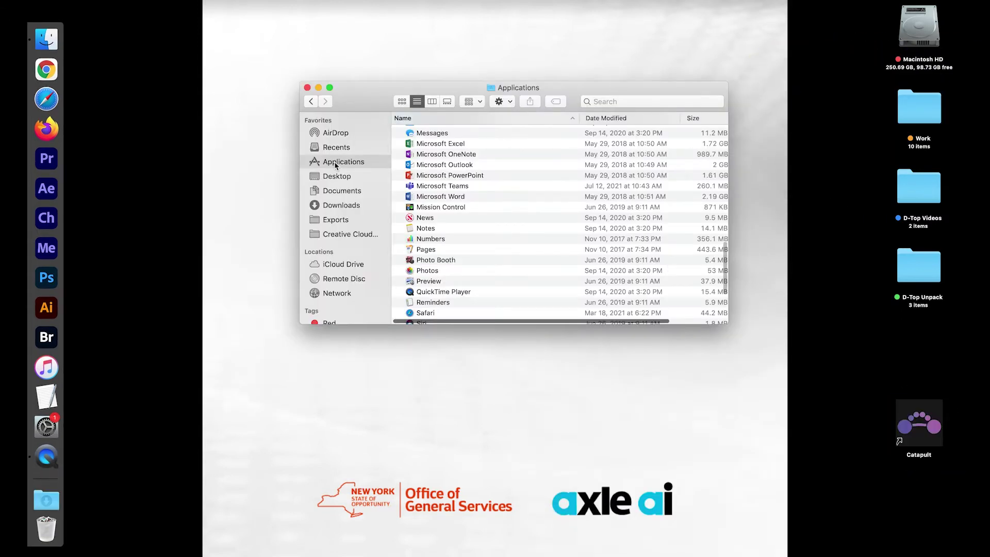
- Launch Catapult from the Applications folder
scroll(464, 232, up, 10)
click(413, 253)
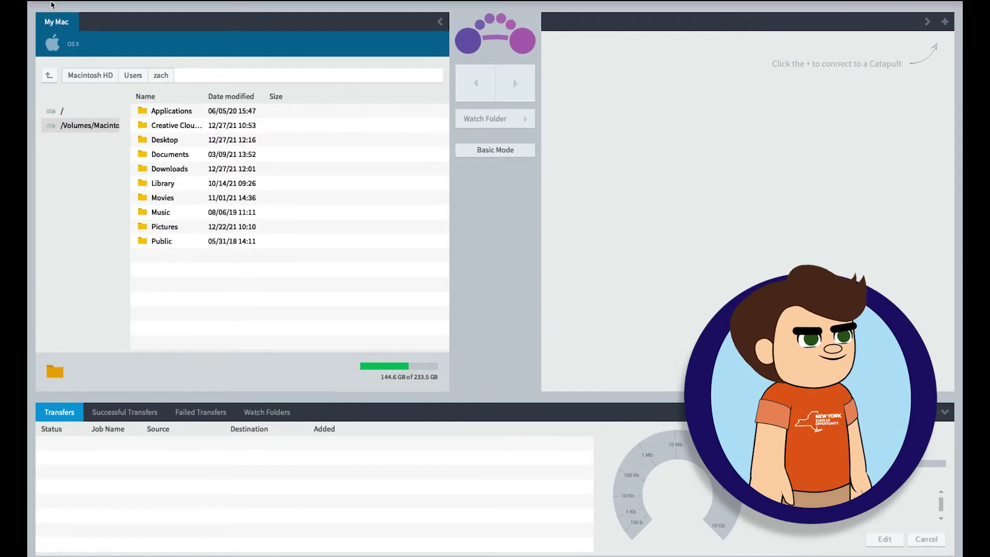
- Try the dark theme, file browser layout, lower panel area and job name prompt options in Catapult's general preferences
click(73, 8)
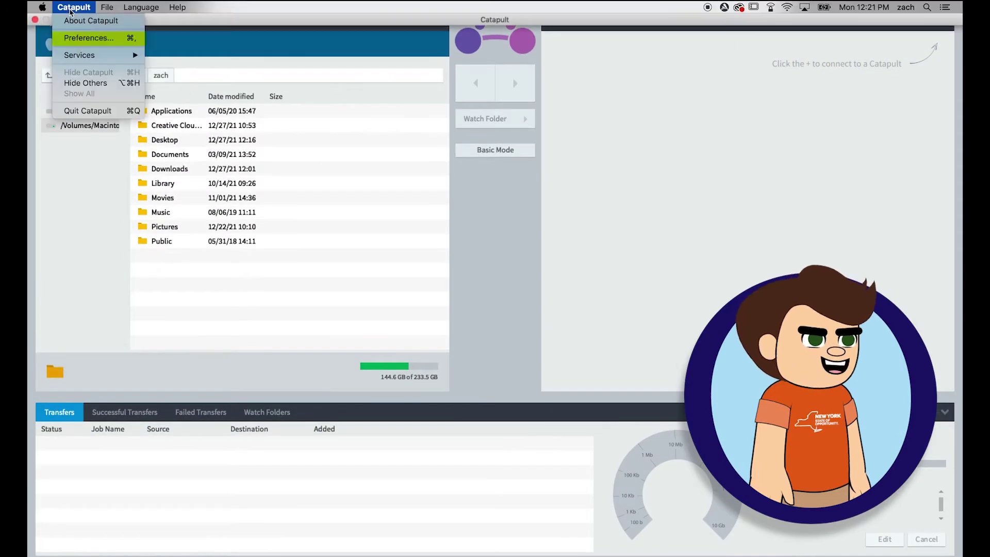
click(87, 37)
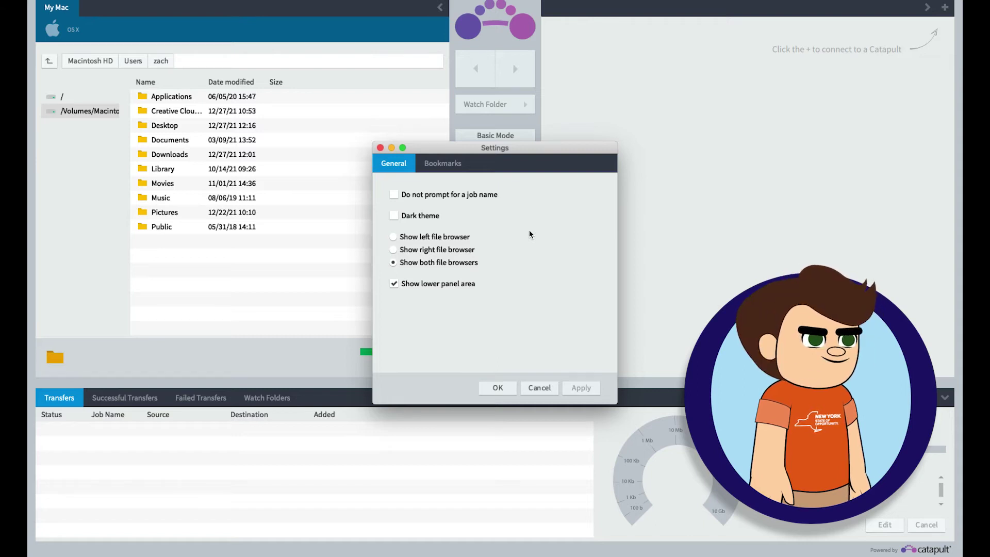
click(395, 215)
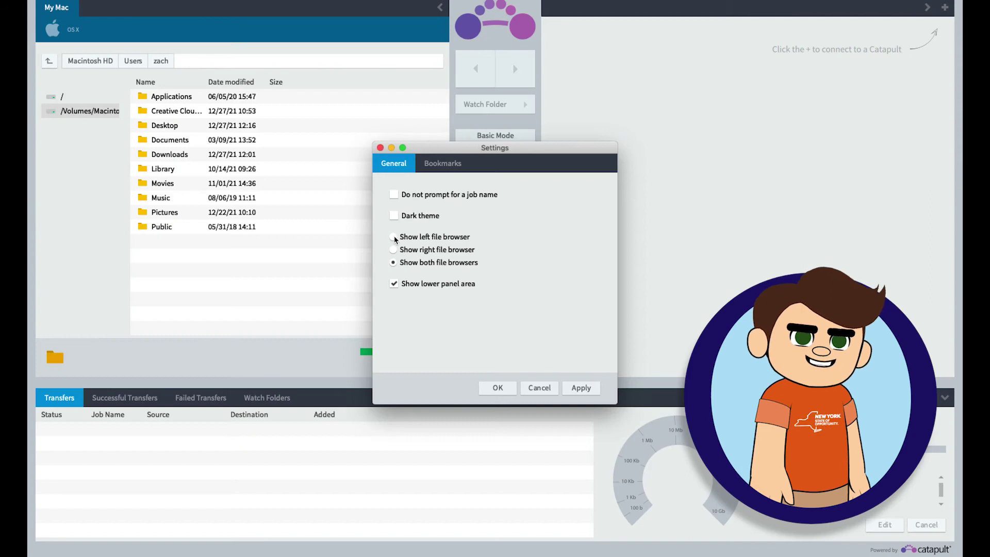
click(395, 238)
click(394, 251)
click(395, 263)
click(394, 284)
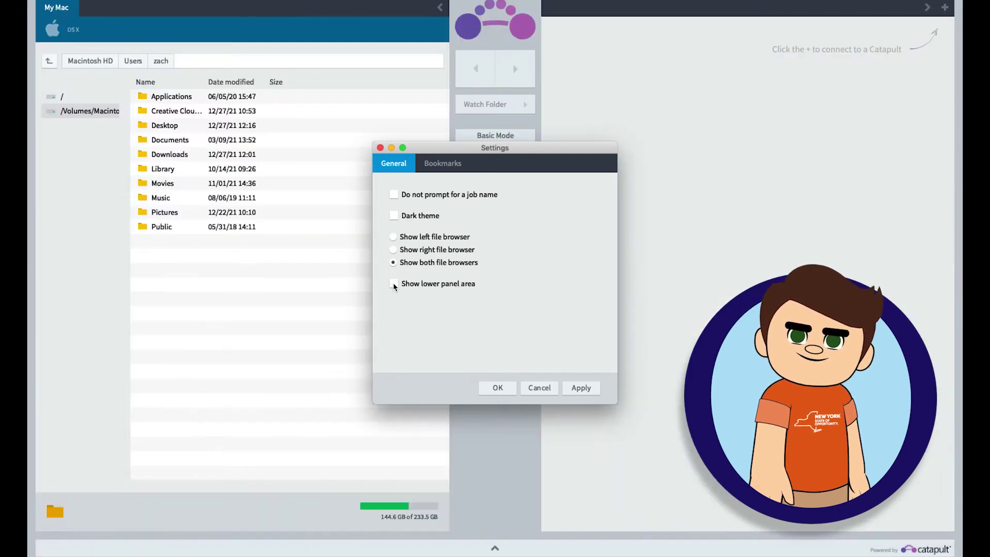
click(394, 284)
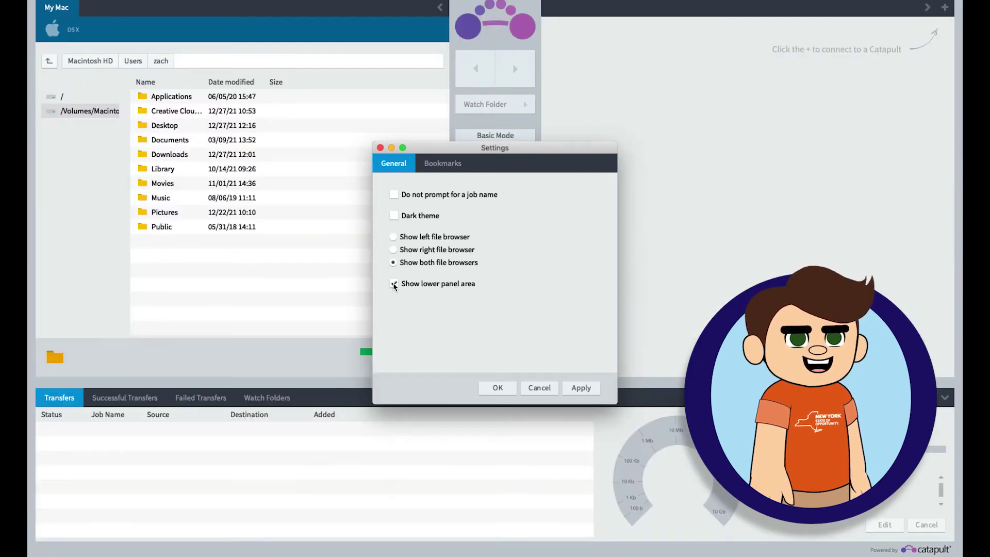
click(394, 195)
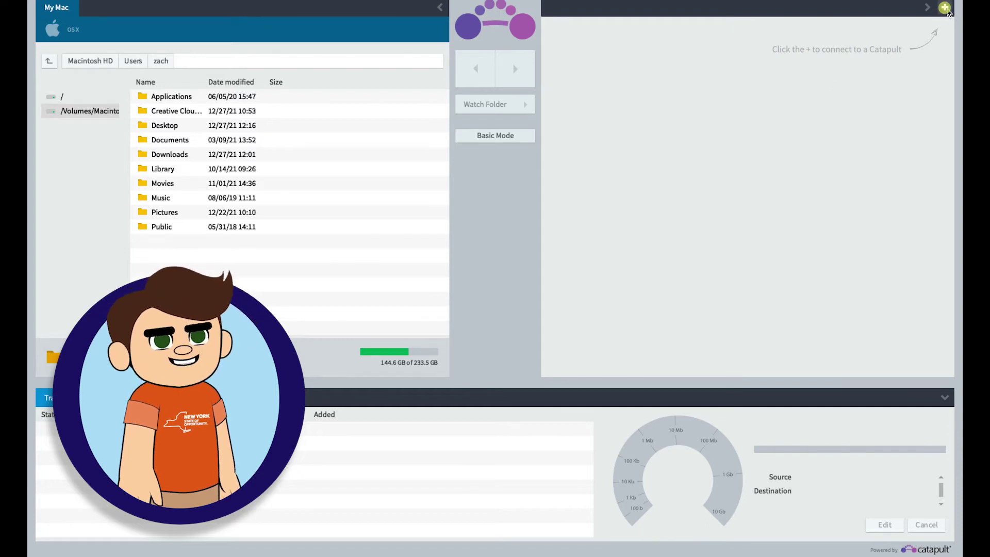
- Connect to the Catapult server with its server address, username and account password, adding the connection to bookmarks
click(946, 9)
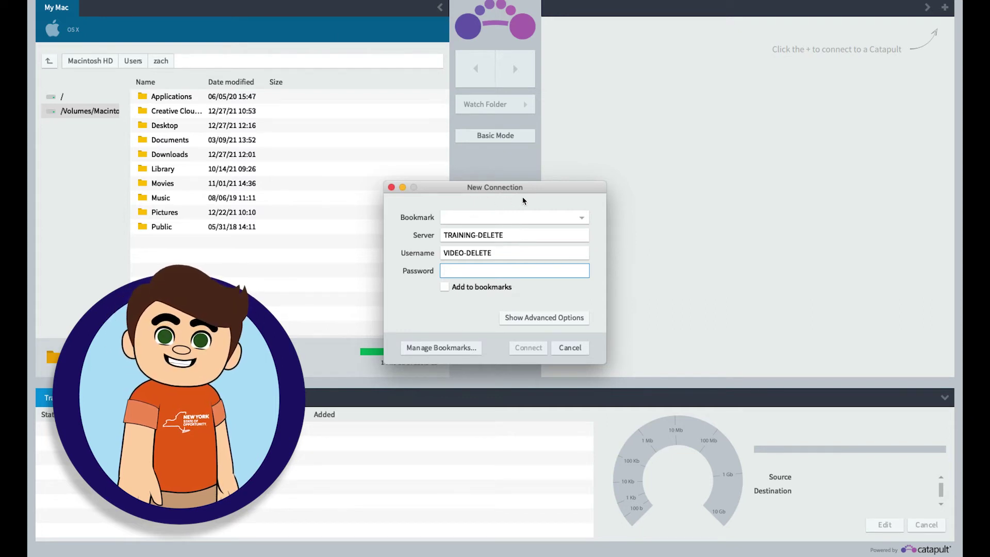
key(Tab)
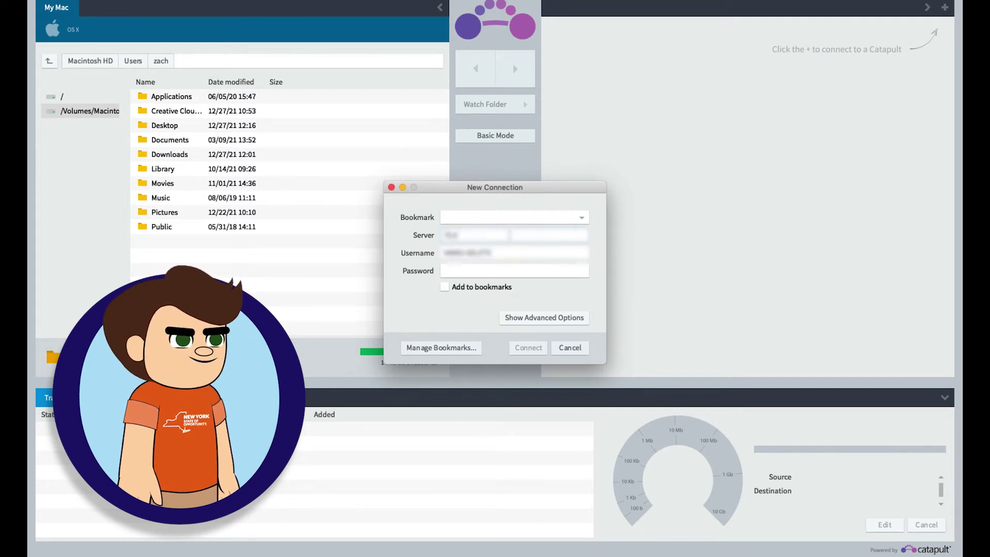
click(499, 270)
text(p•••••••••••••)
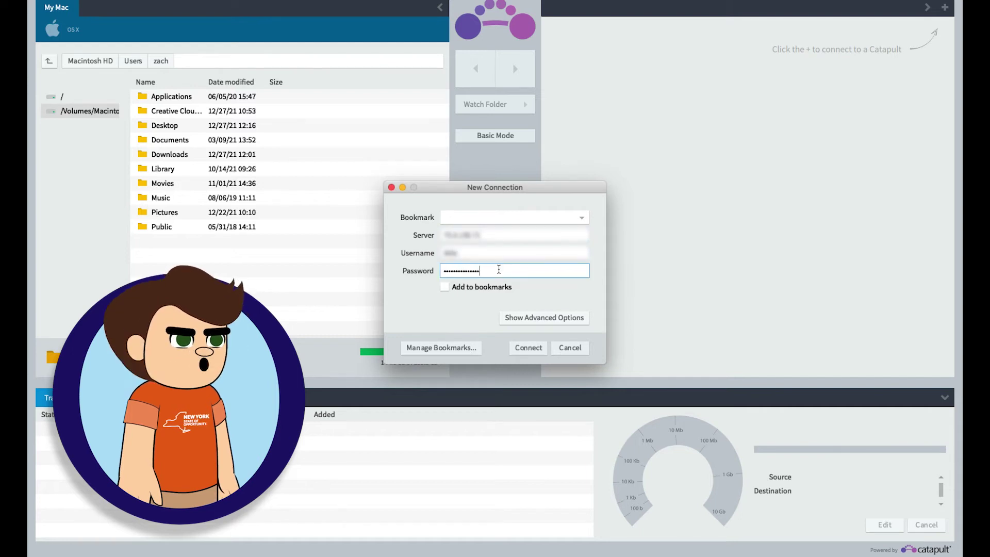
click(445, 287)
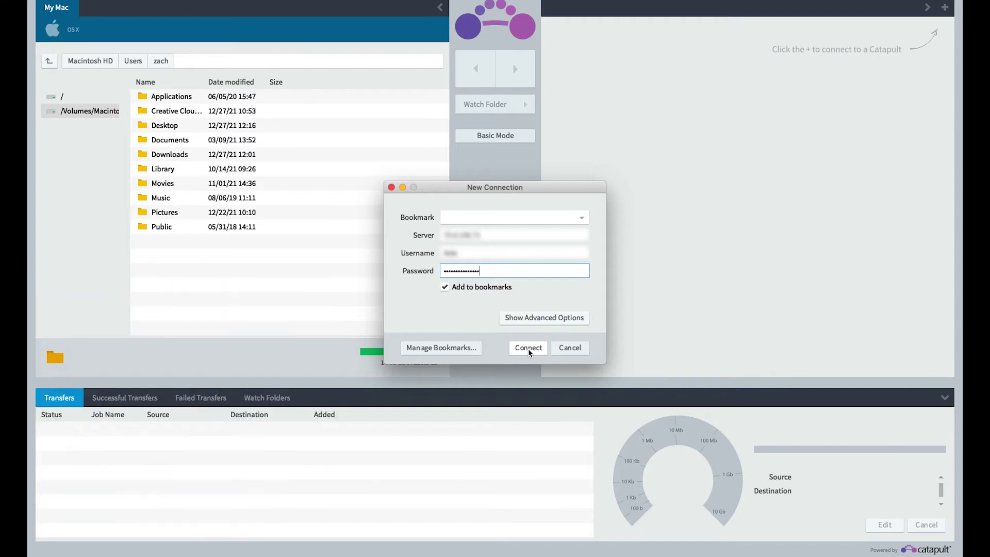
click(528, 349)
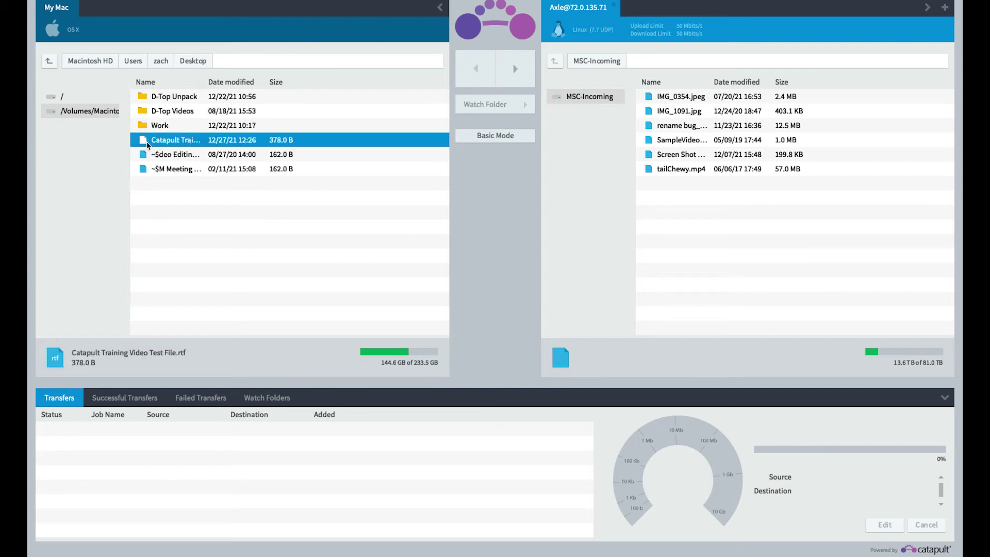
- Transfer Catapult Training Video Test File.rtf from the local Desktop to the server's MSC-Incoming folder, accepting the default job name
drag(148, 145, 176, 136)
click(519, 69)
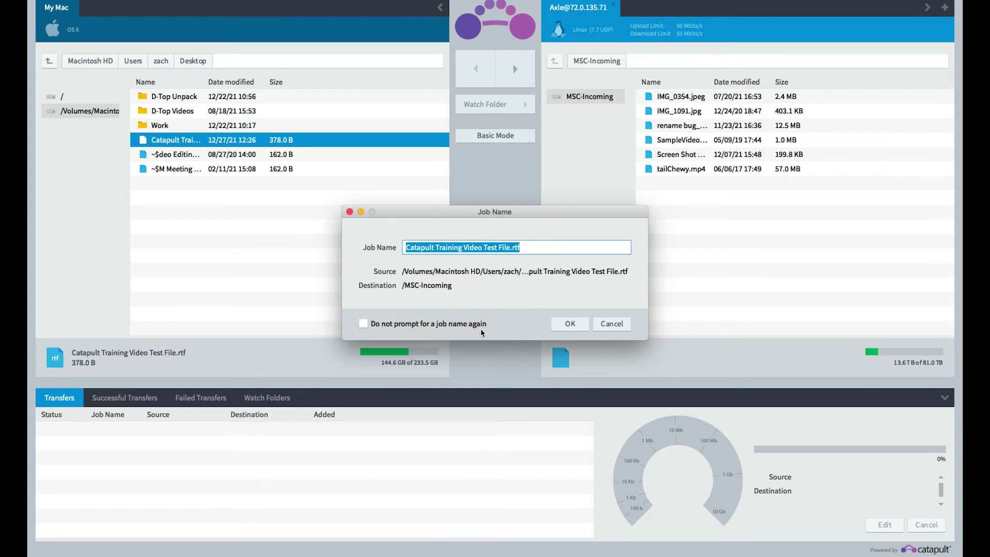
click(569, 324)
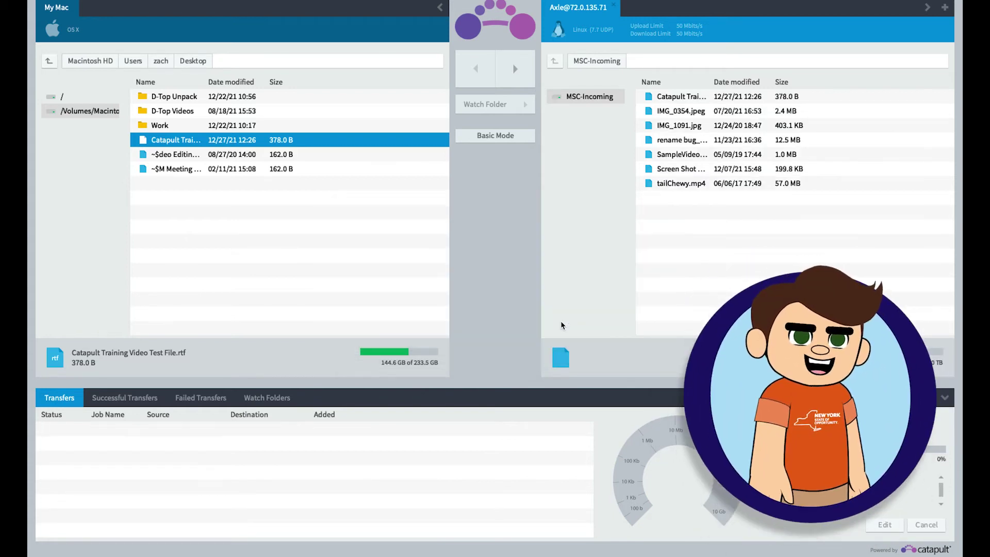
- Switch to axle ai in Safari and copy Catapult Training Video Test File.rtf from the Catapult folder
click(44, 89)
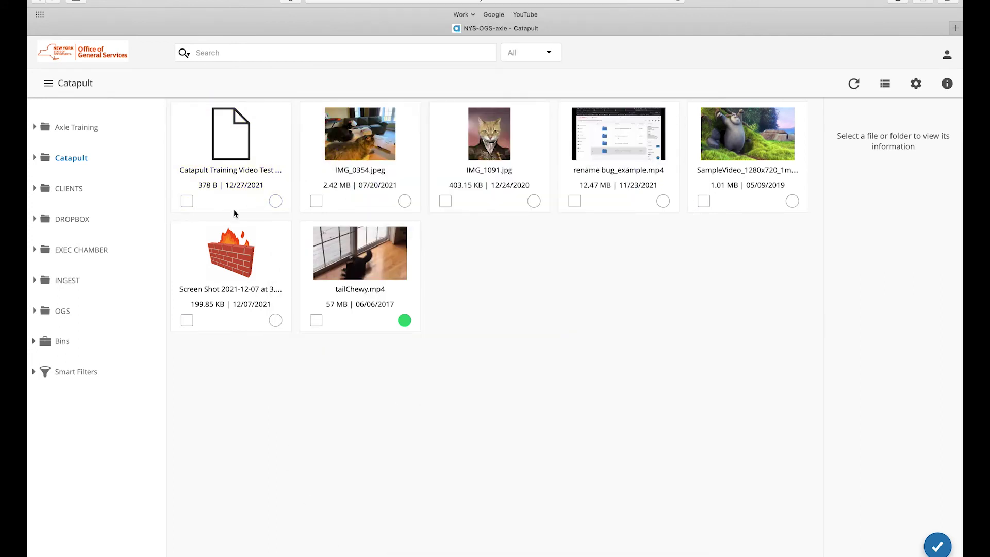
click(186, 201)
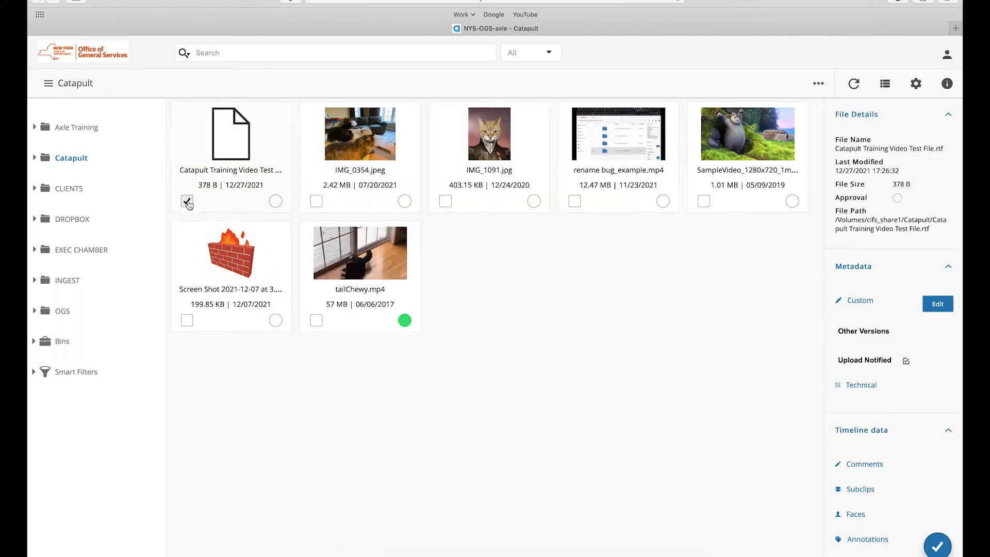
click(819, 85)
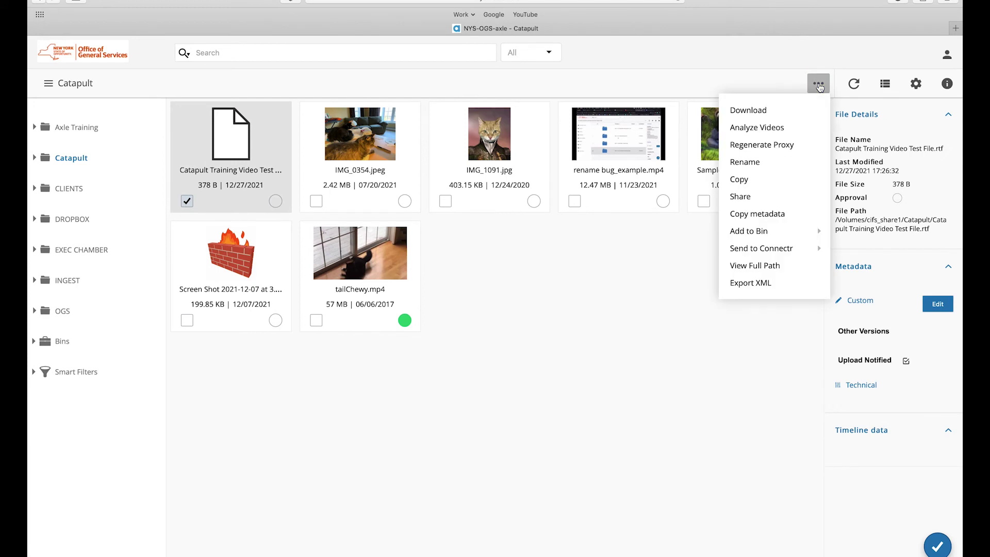
click(745, 181)
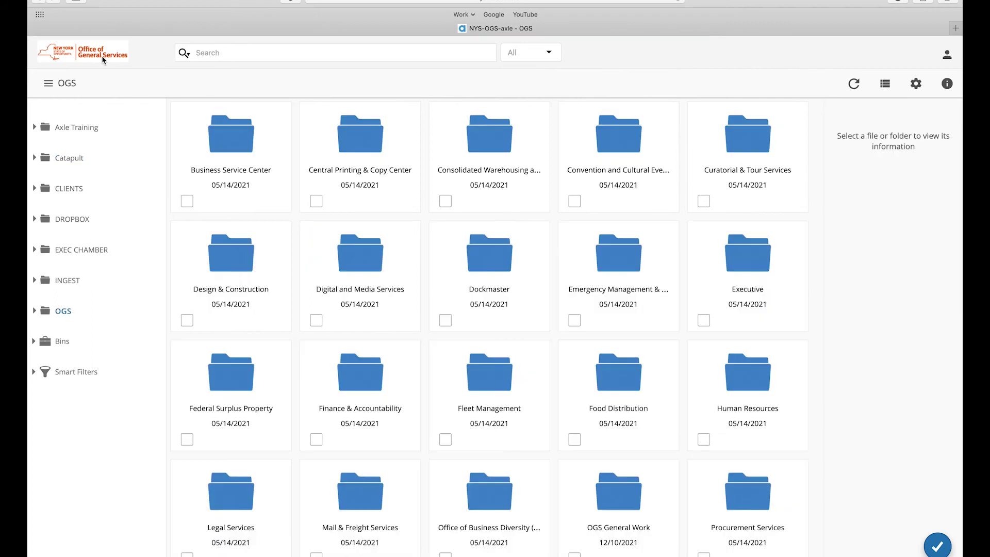
- Paste the copied test file into the test folder for Axle admins, inside OGS/Digital and Media Services
double_click(376, 263)
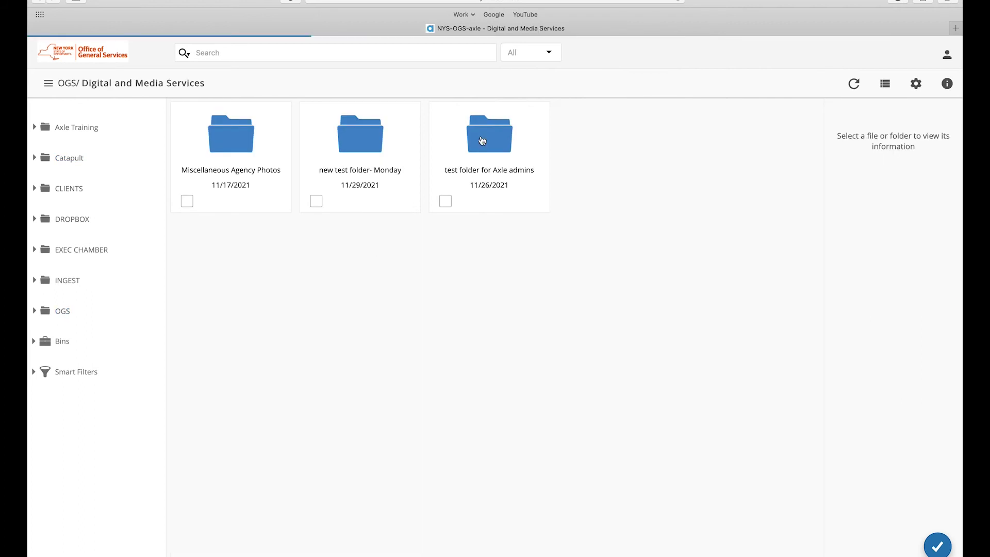
double_click(483, 141)
click(917, 87)
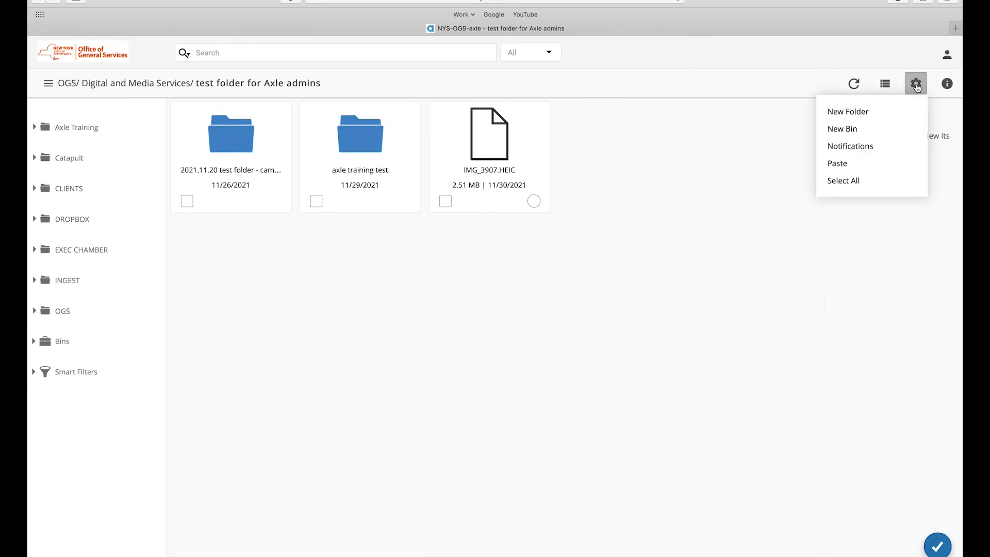
click(837, 164)
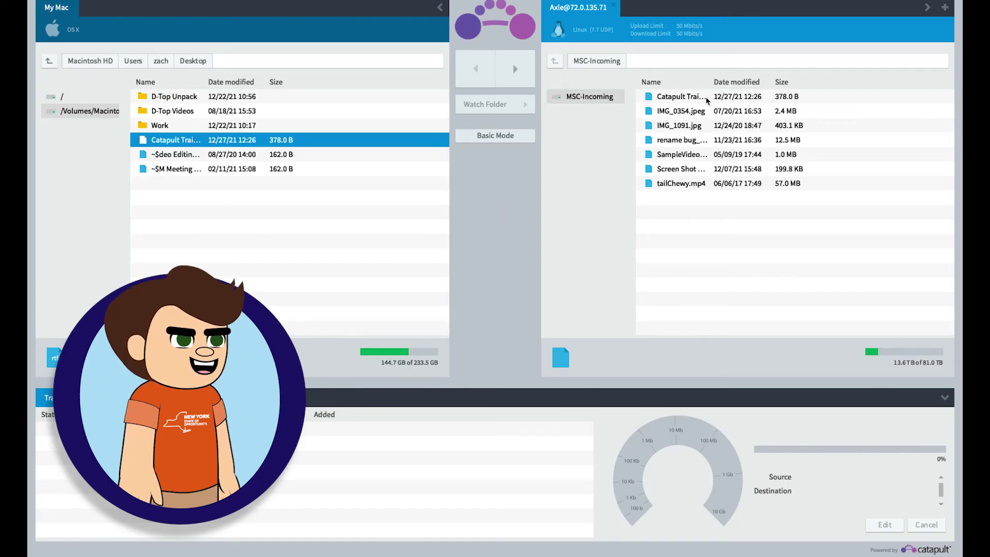
- Switch to Catapult, delete Catapult Training Video Test File.rtf from the server's MSC-Incoming folder, and refresh the Catapult folder in axle ai
click(681, 98)
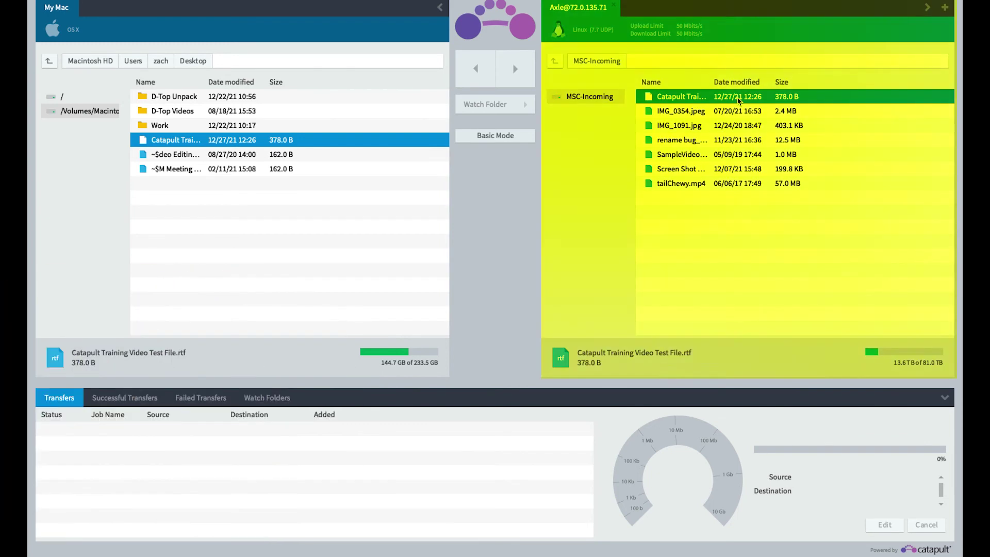
right_click(681, 98)
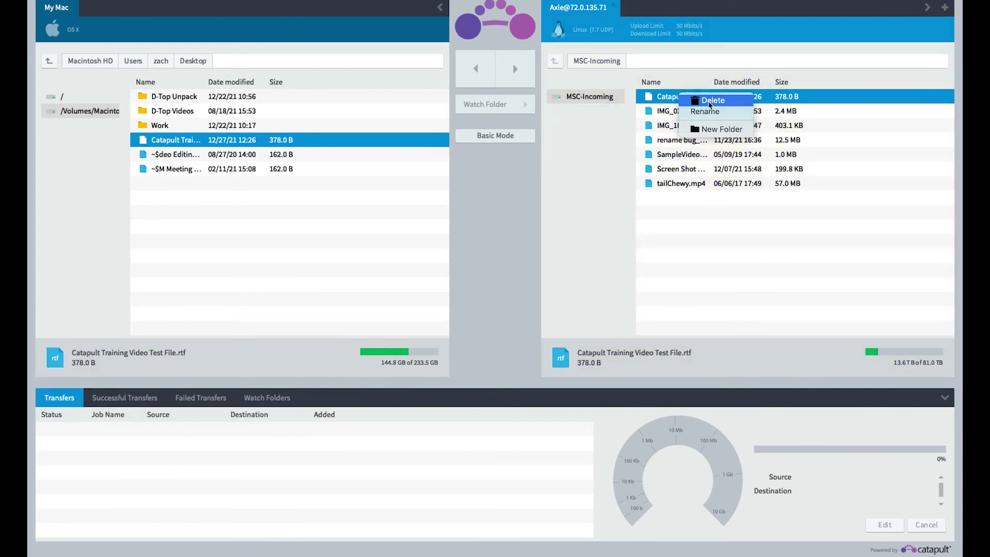
click(709, 101)
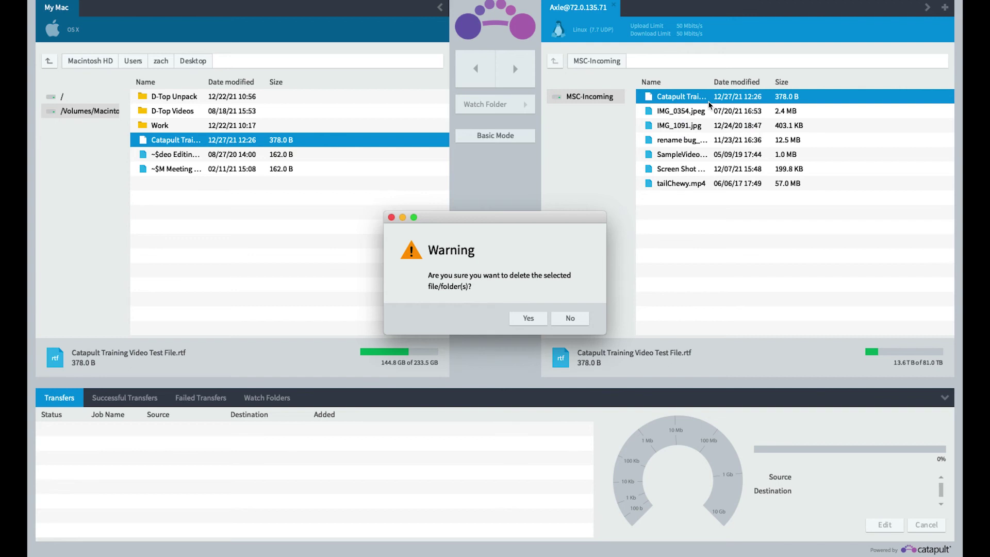
click(528, 318)
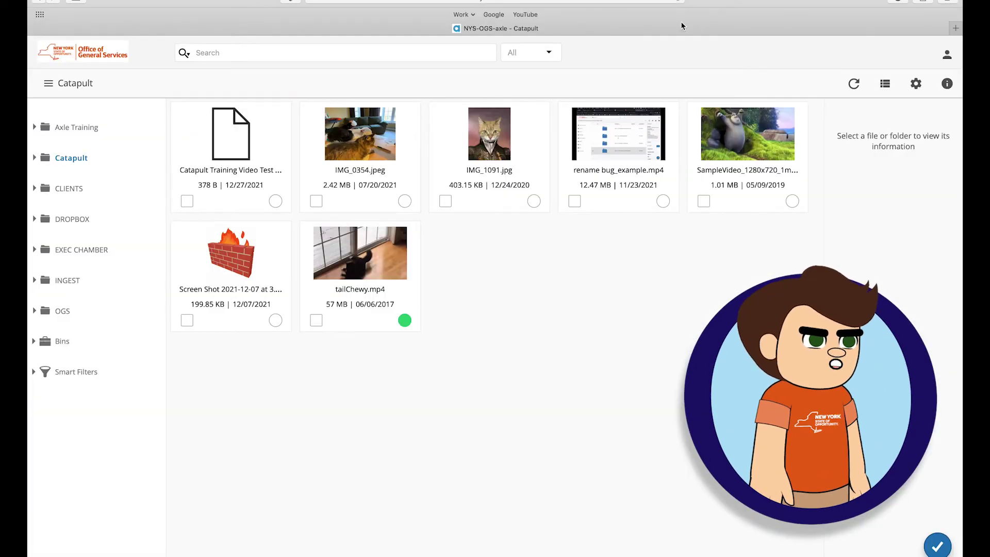
key(super+r)
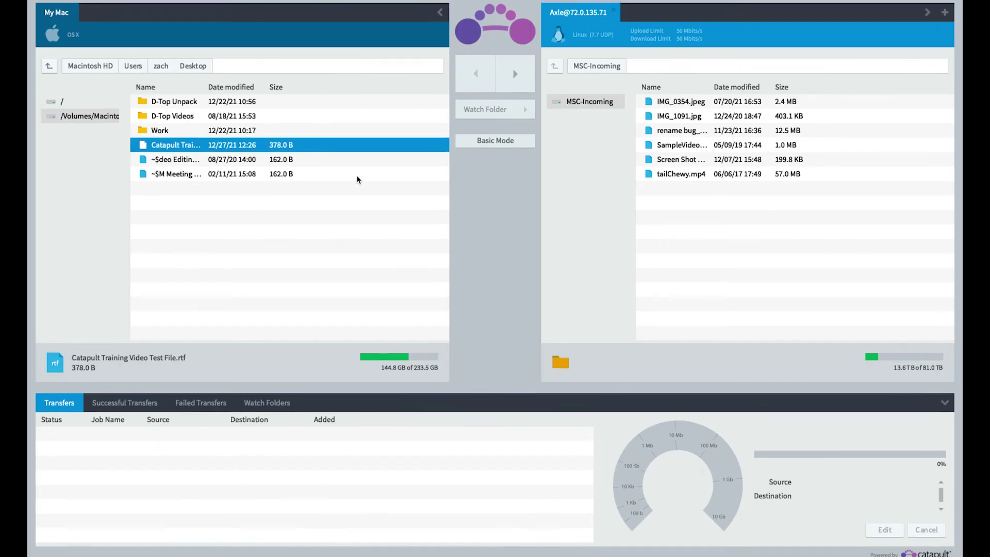
- Return to Catapult and quit the application
click(63, 6)
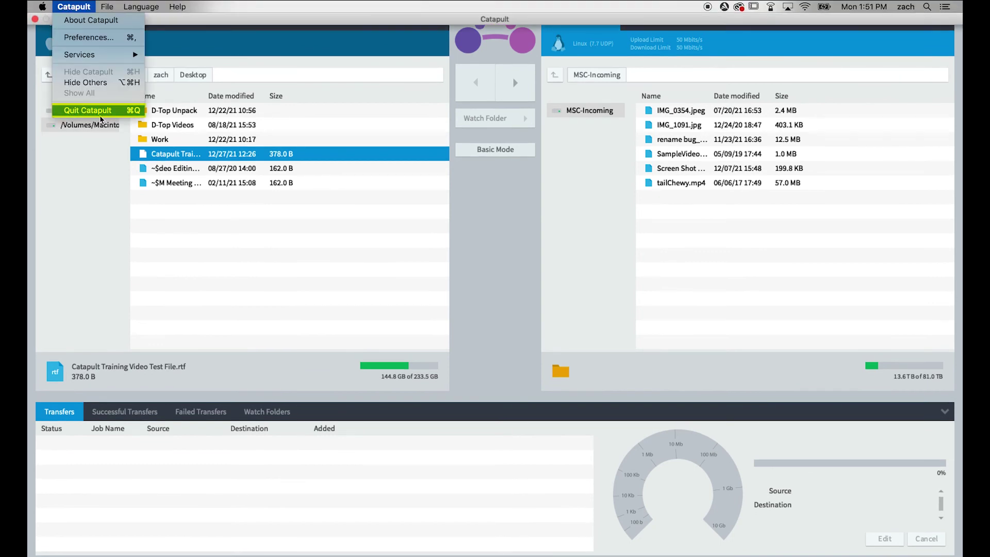
click(81, 116)
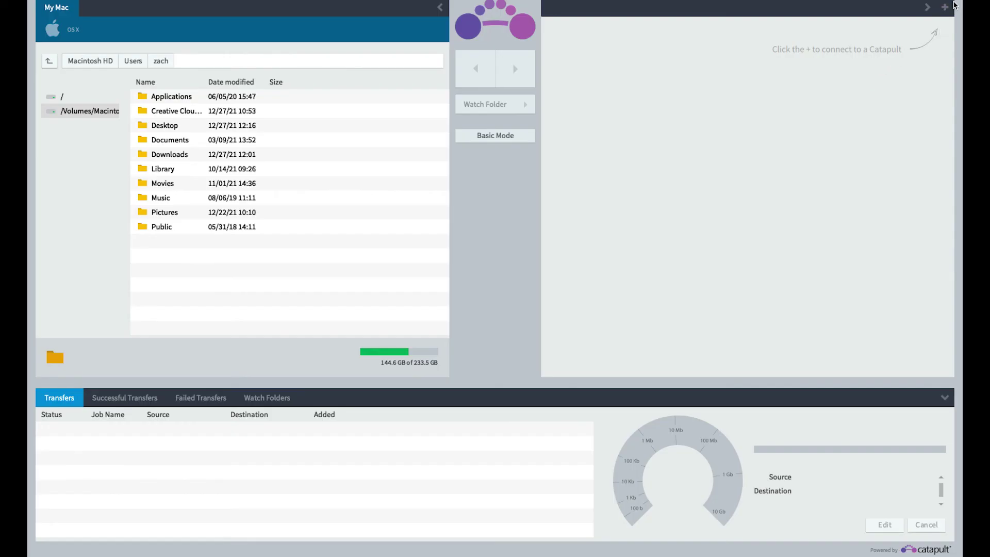
- Connect to the Catapult server and transfer Catapult Training Video Test File.rtf from the Desktop to MSC-Incoming, accepting the default job name
click(946, 8)
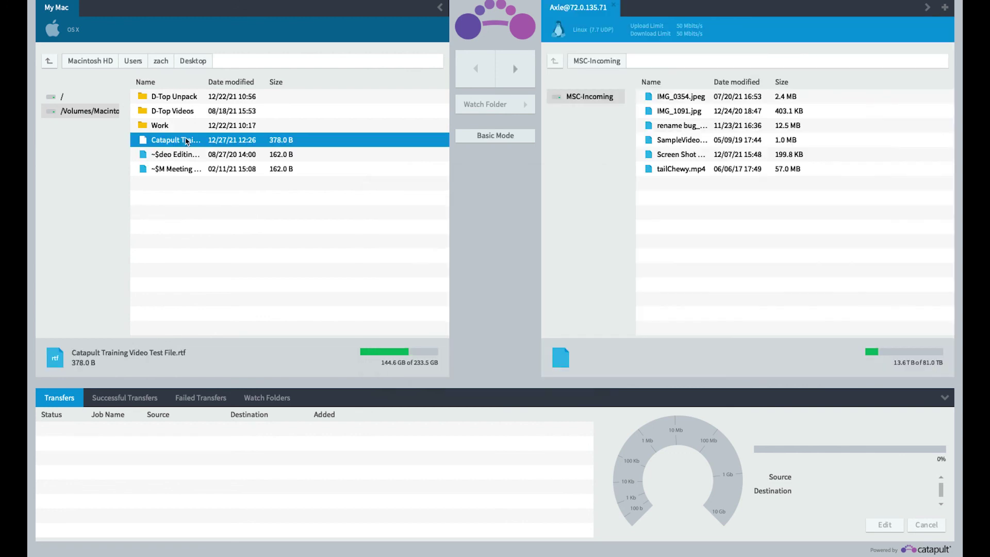
click(177, 141)
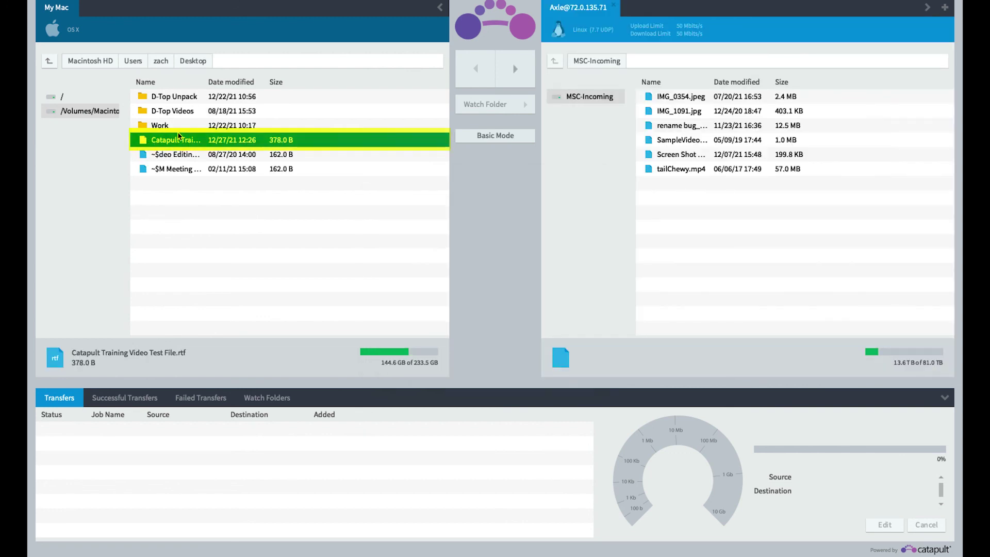
click(518, 70)
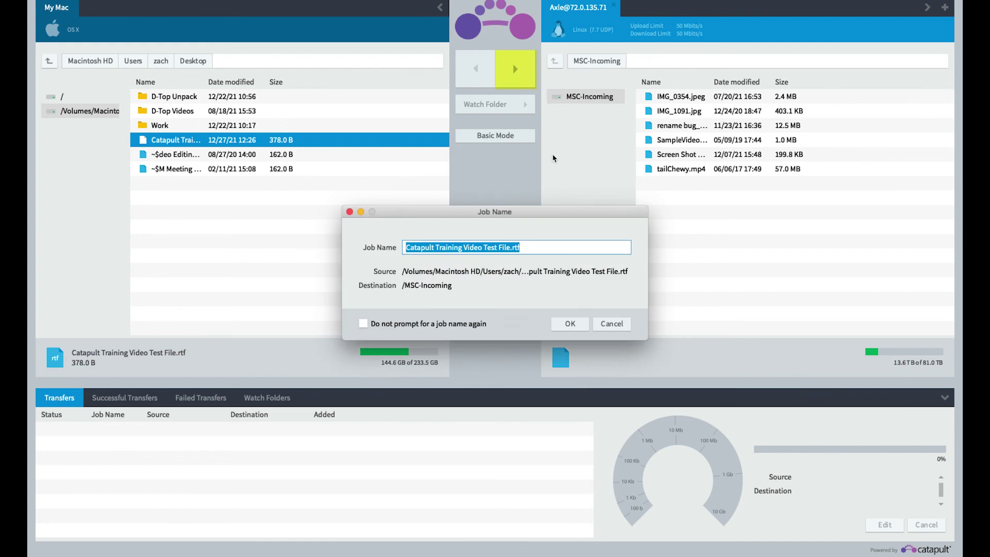
click(561, 321)
- Switch to axle ai in Safari and log in with the account username and password
mouse_move(30, 111)
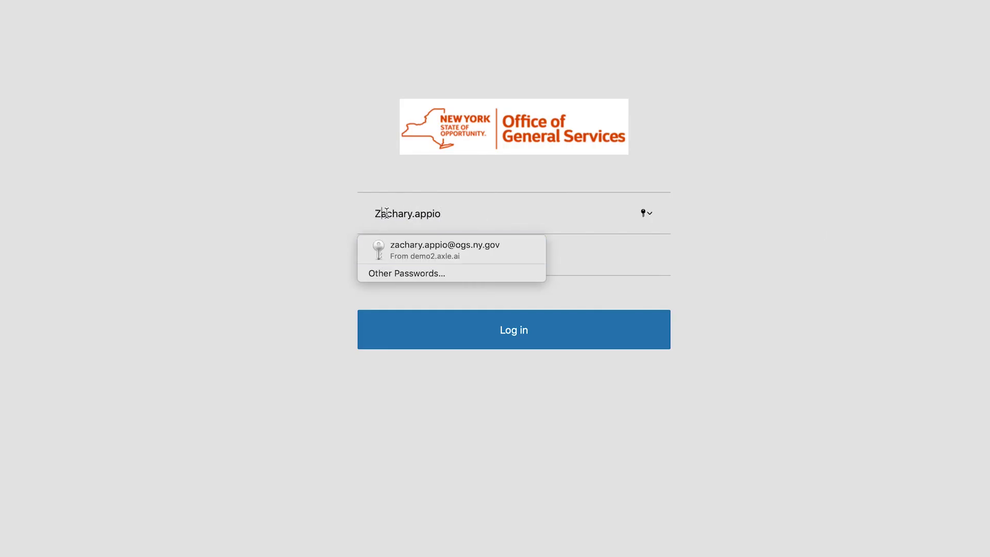
key(Return)
key(Return)
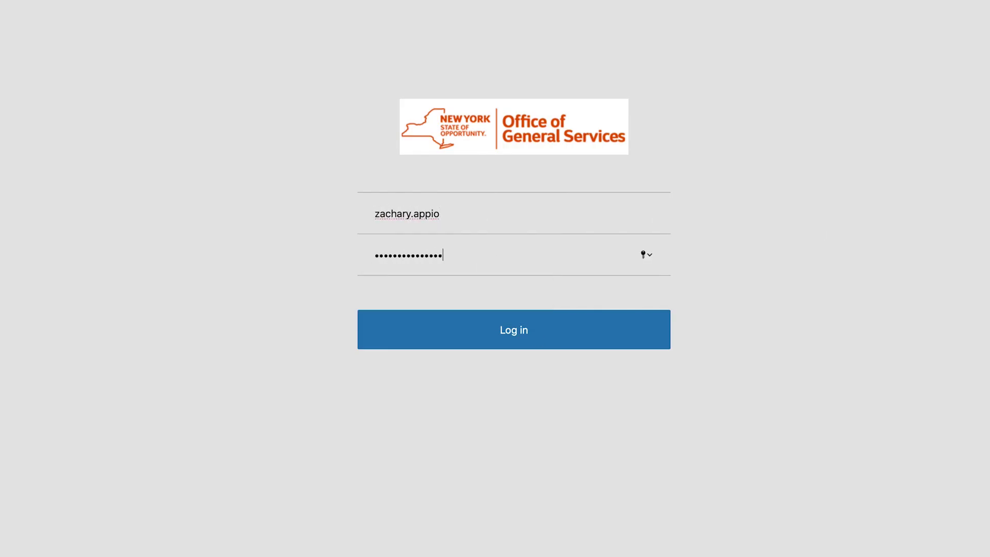
key(Return)
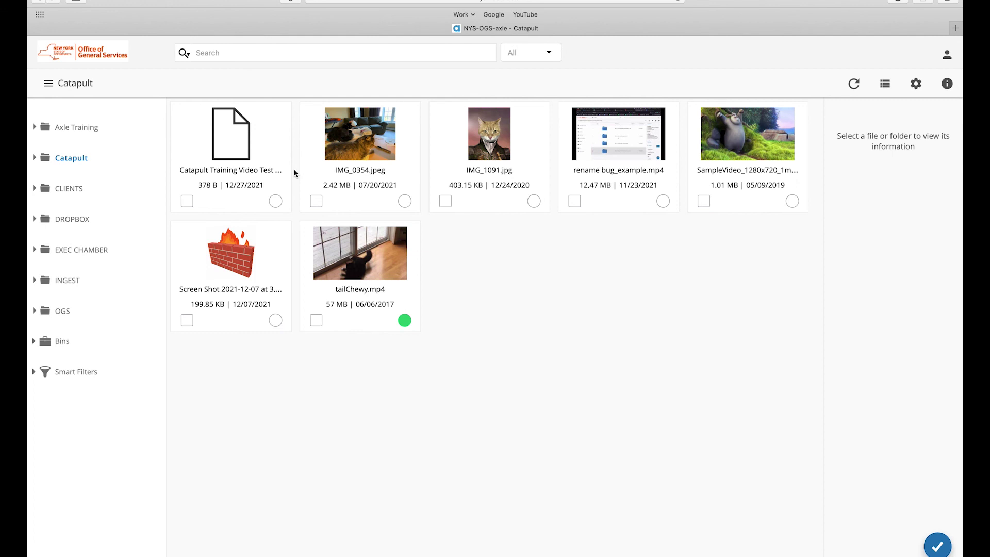
- Copy Catapult Training Video Test File.rtf from the Catapult folder and paste it into OGS/Digital and Media Services/test folder for Axle admins
click(276, 170)
click(820, 83)
click(745, 180)
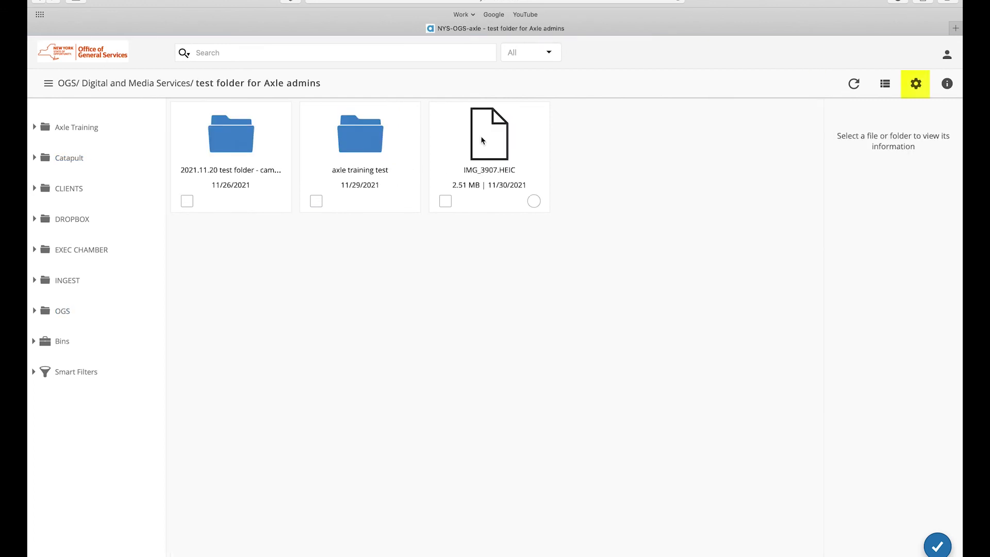
click(916, 83)
click(840, 161)
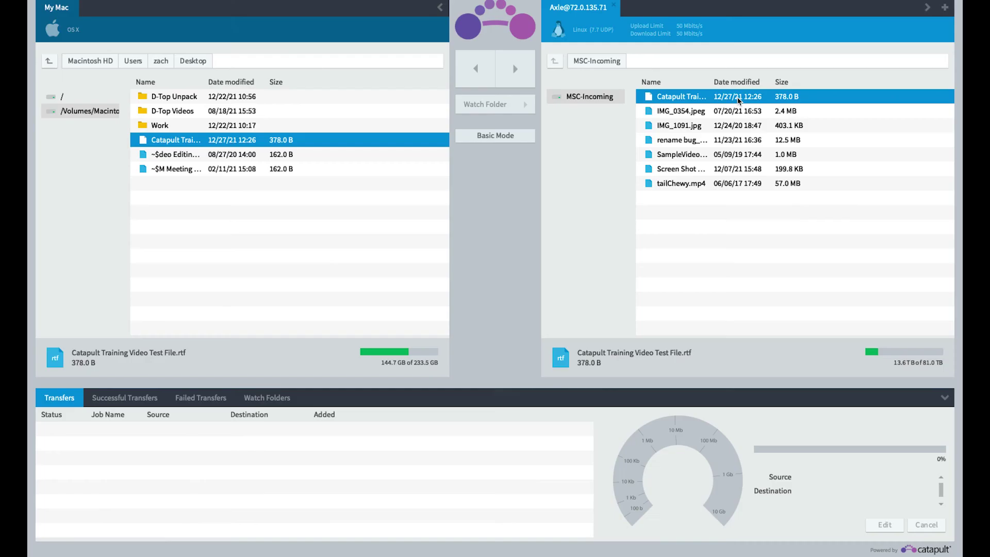
- Switch back to Catapult and delete the uploaded test file from the server's MSC-Incoming folder, confirming the deletion
right_click(680, 98)
click(709, 101)
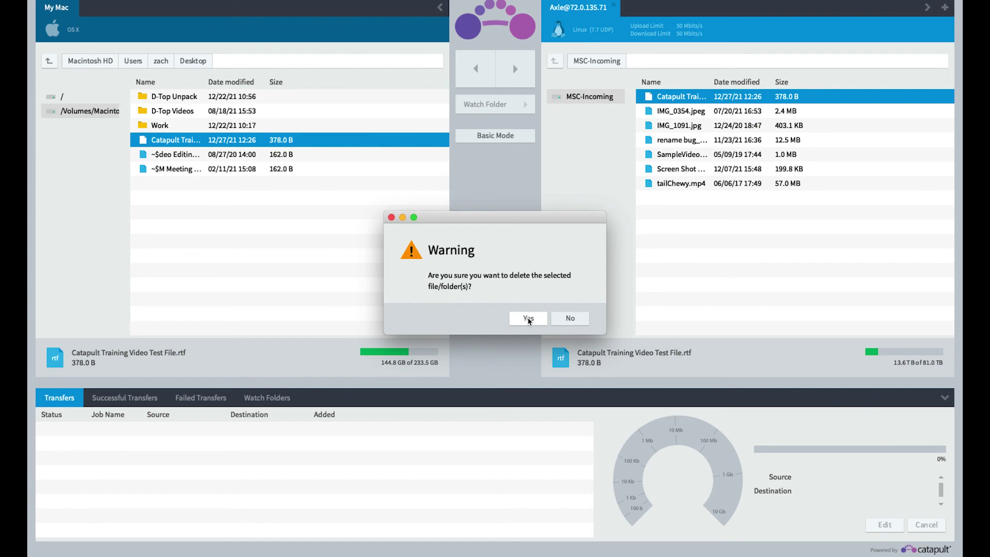
click(528, 317)
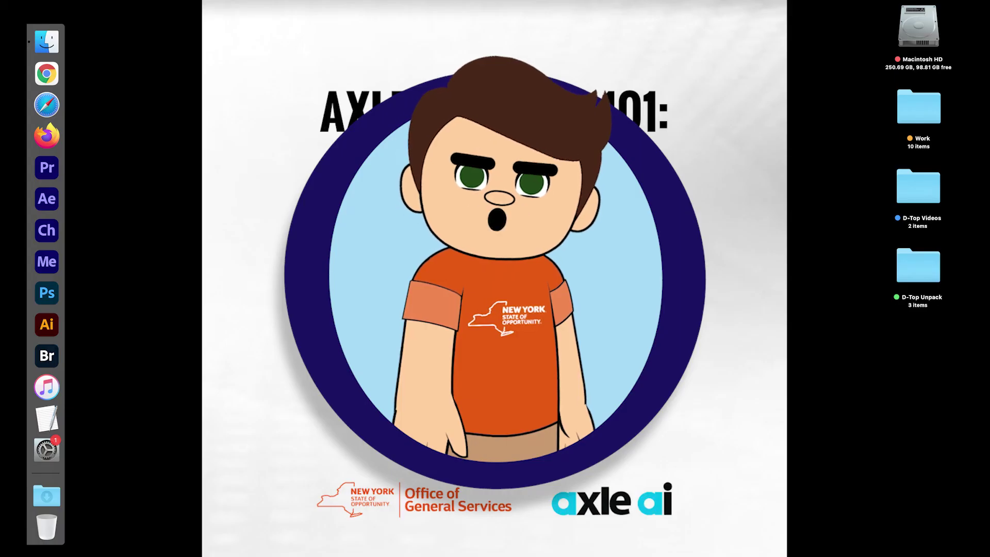